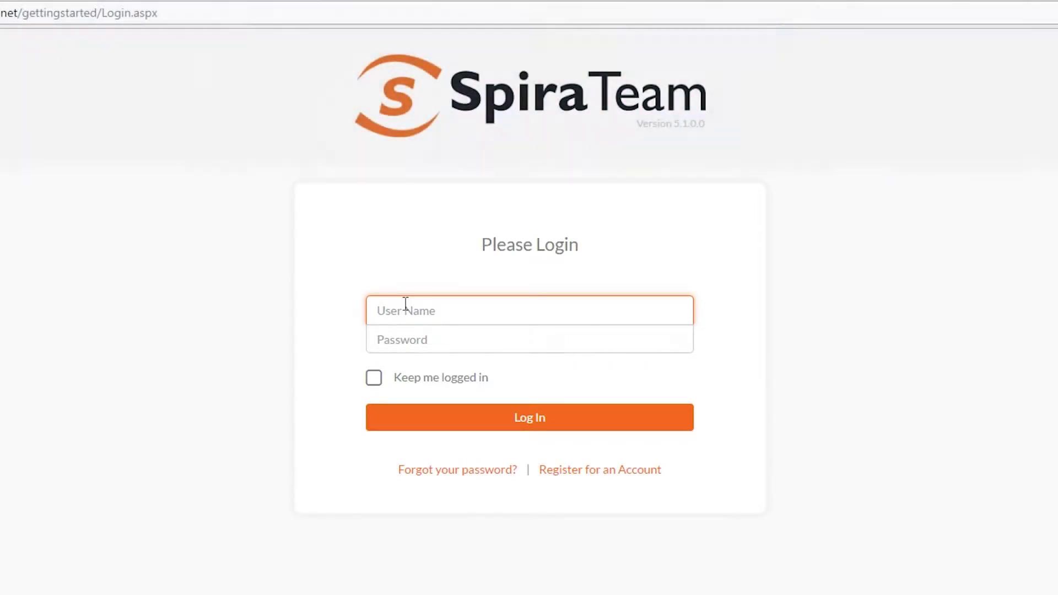
# - Log in to SpiraTeam with the autocompleted administrator user name and the account password
pyautogui.write('ad')
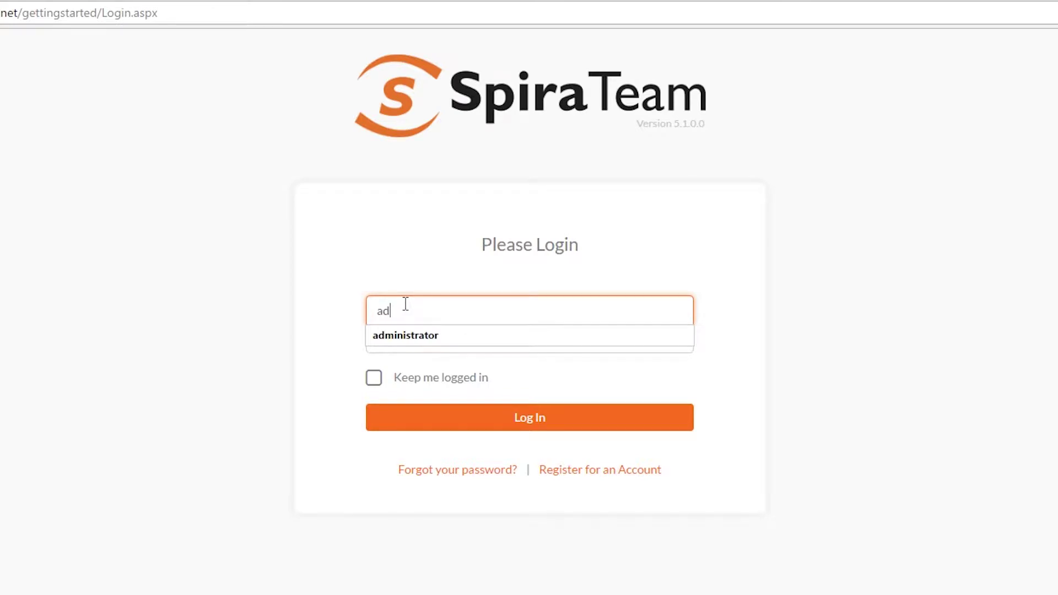
pyautogui.press('Down')
pyautogui.press('Tab')
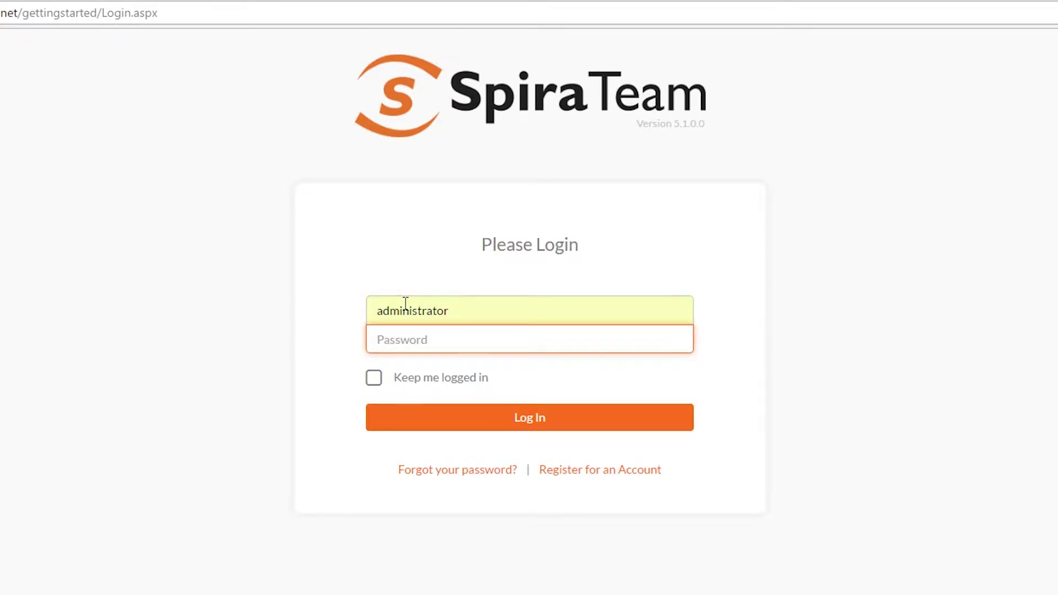
pyautogui.write('••••••••••••')
pyautogui.moveTo(485, 340); pyautogui.dragTo(352, 334)
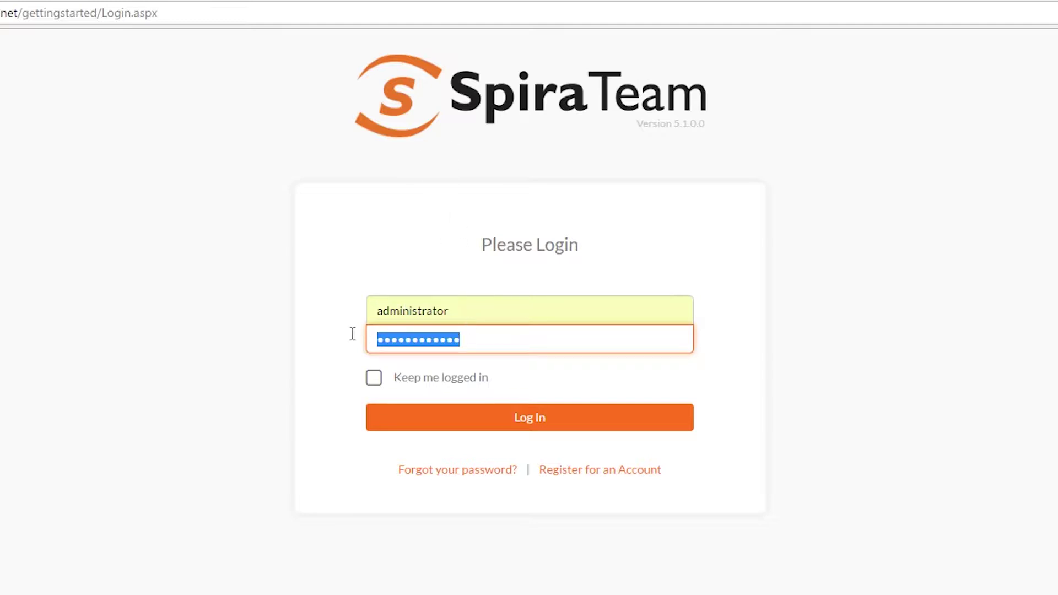
pyautogui.click(456, 422)
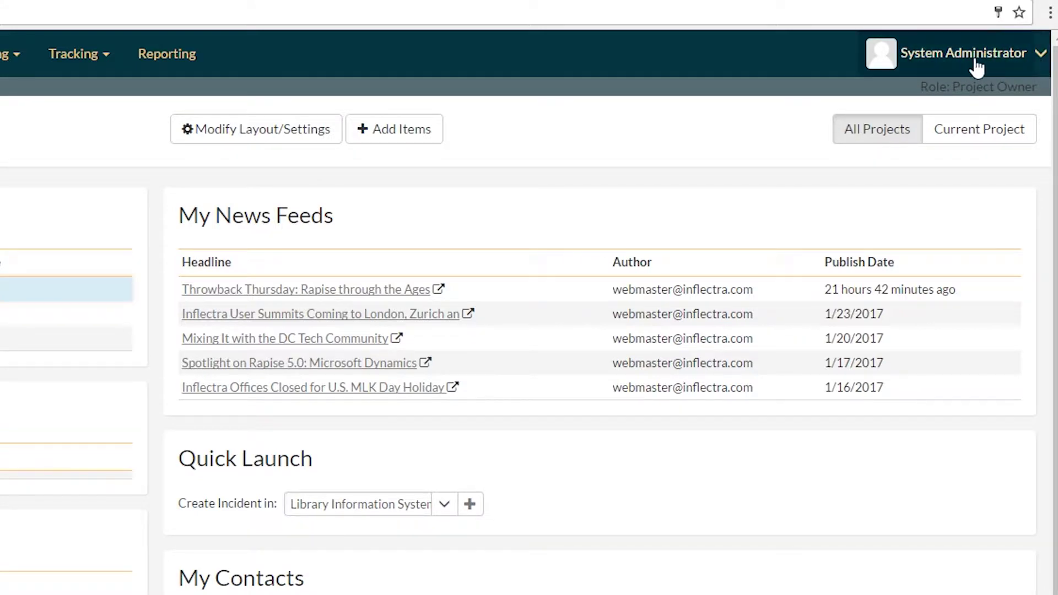
# - Open My Profile from the user menu and scroll to Passwords & Security
pyautogui.click(1040, 61)
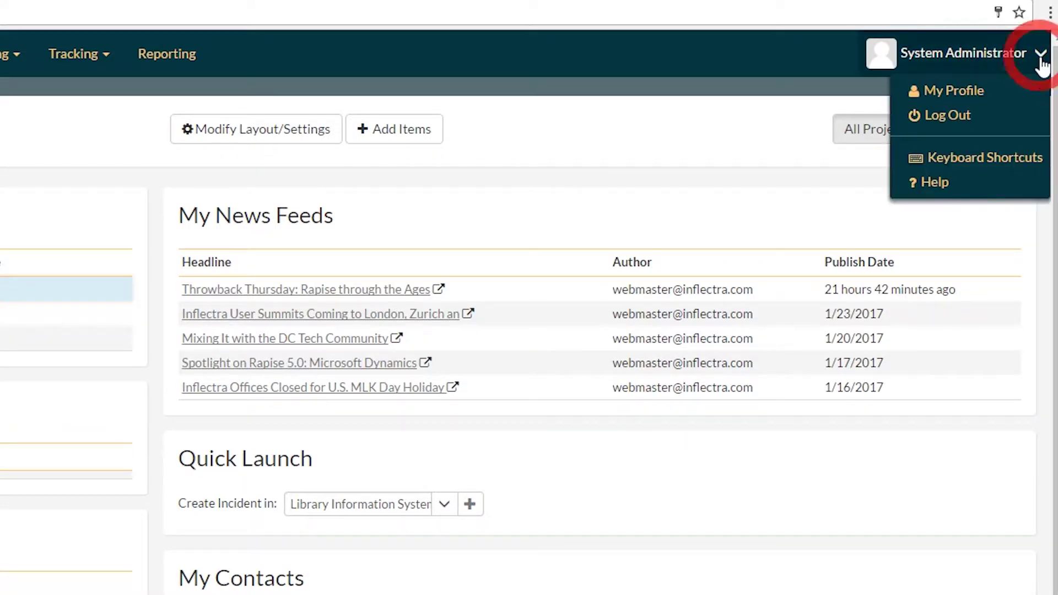
pyautogui.click(959, 92)
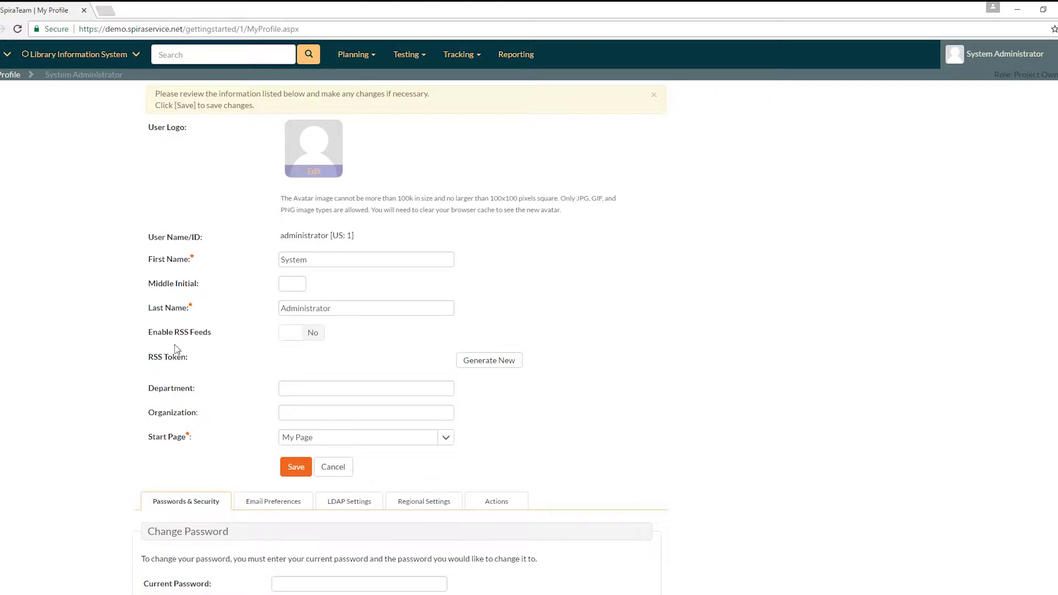
pyautogui.scroll(-5, 177, 348)
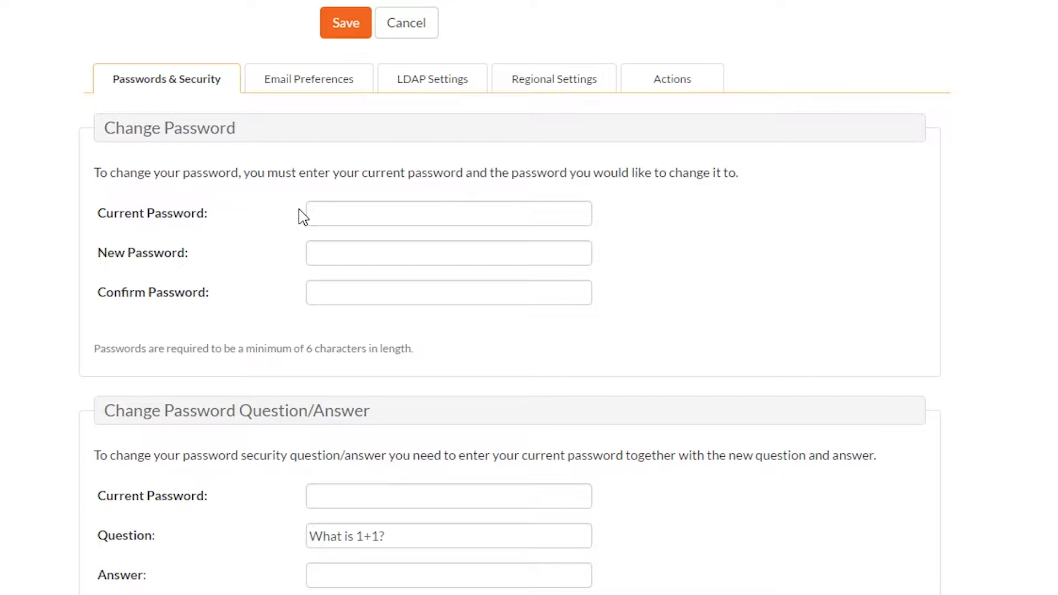
# - Go through the current, new, confirm password and security answer fields, then save the profile
pyautogui.click(341, 209)
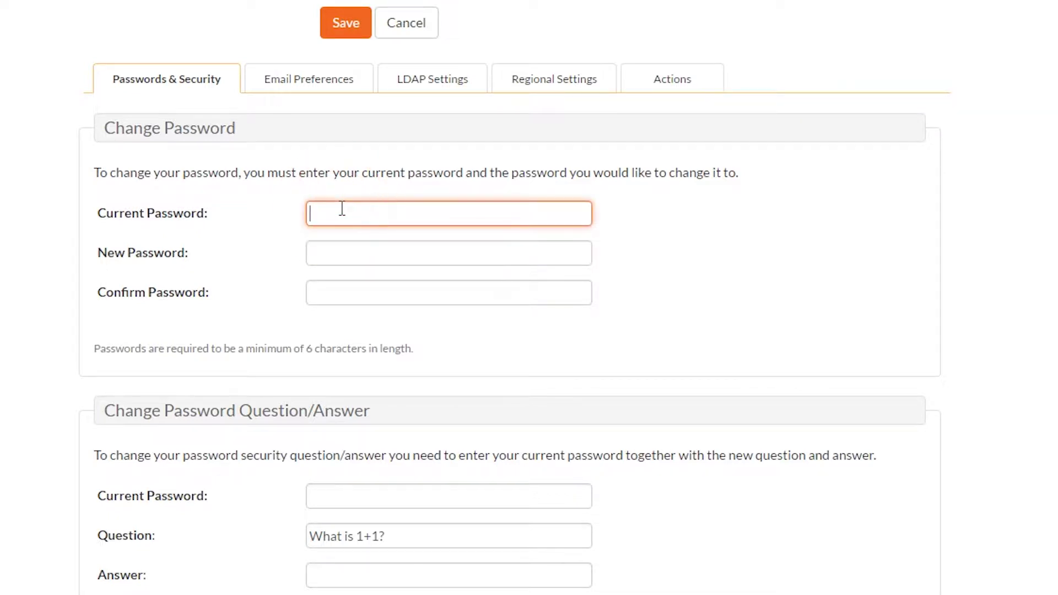
pyautogui.click(368, 246)
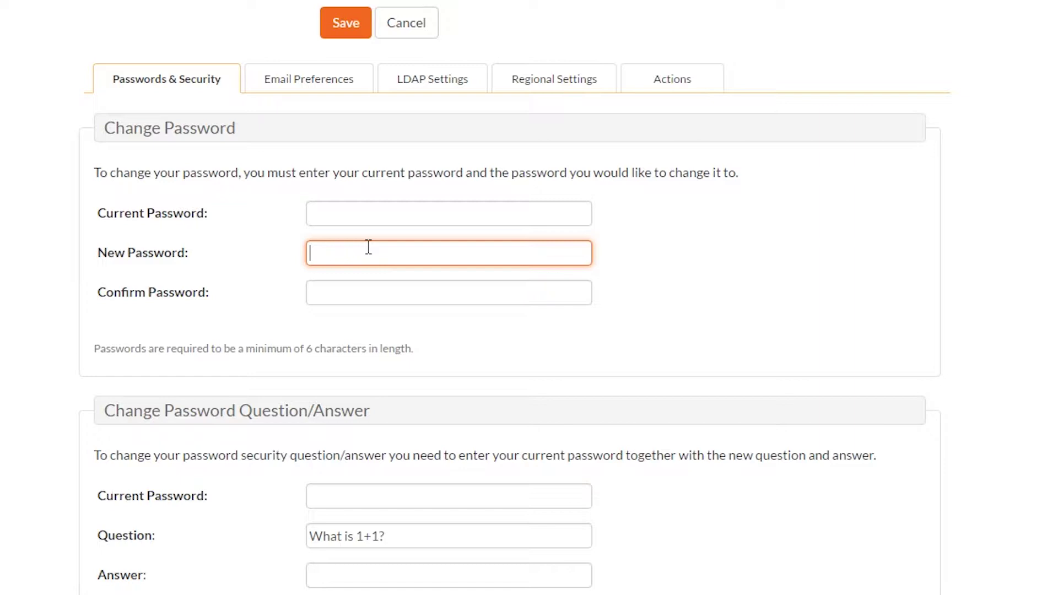
pyautogui.click(378, 287)
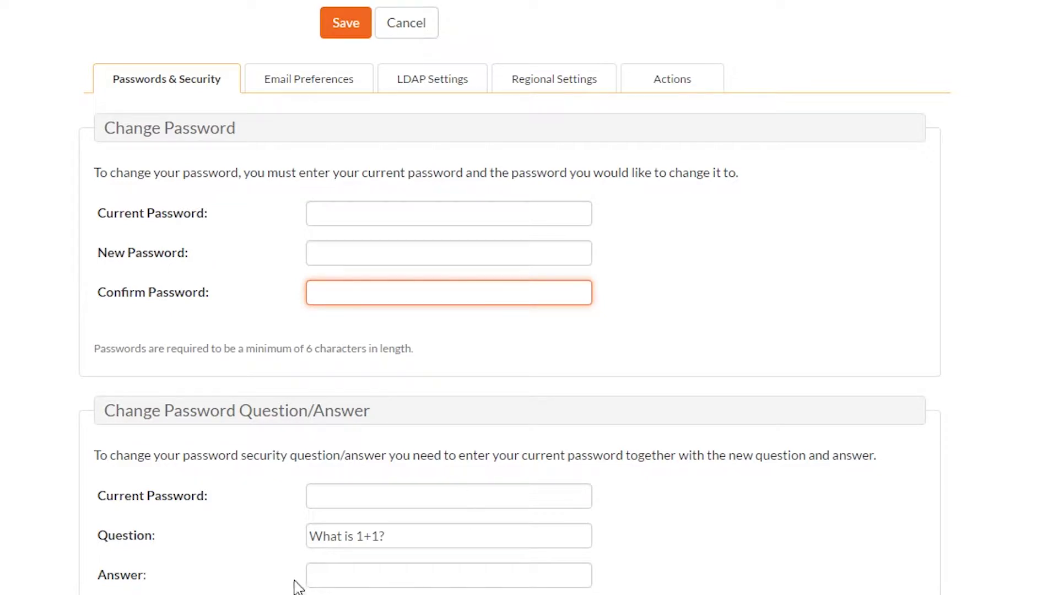
pyautogui.click(330, 573)
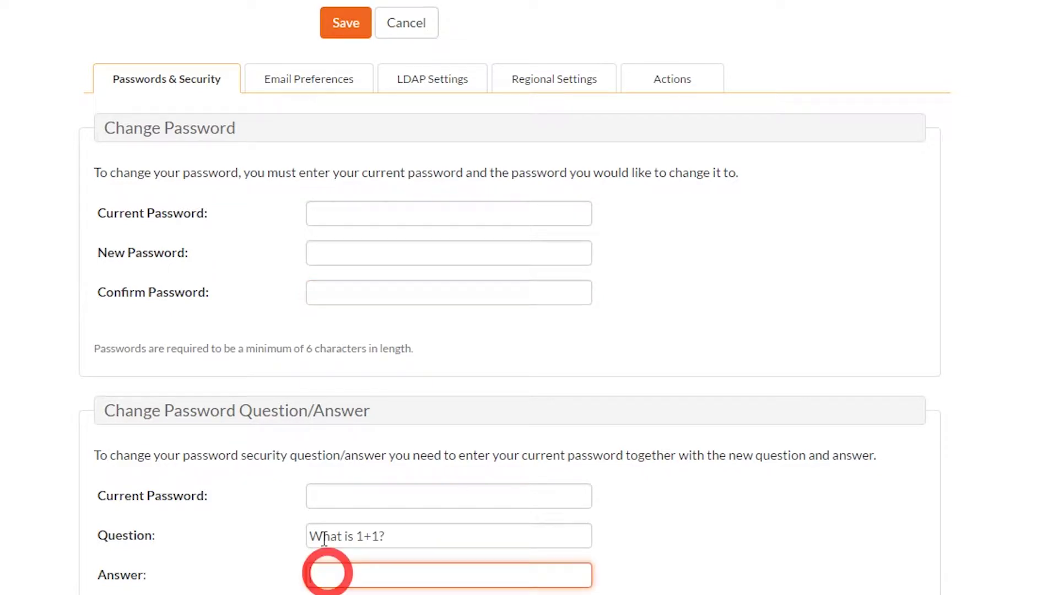
pyautogui.click(309, 498)
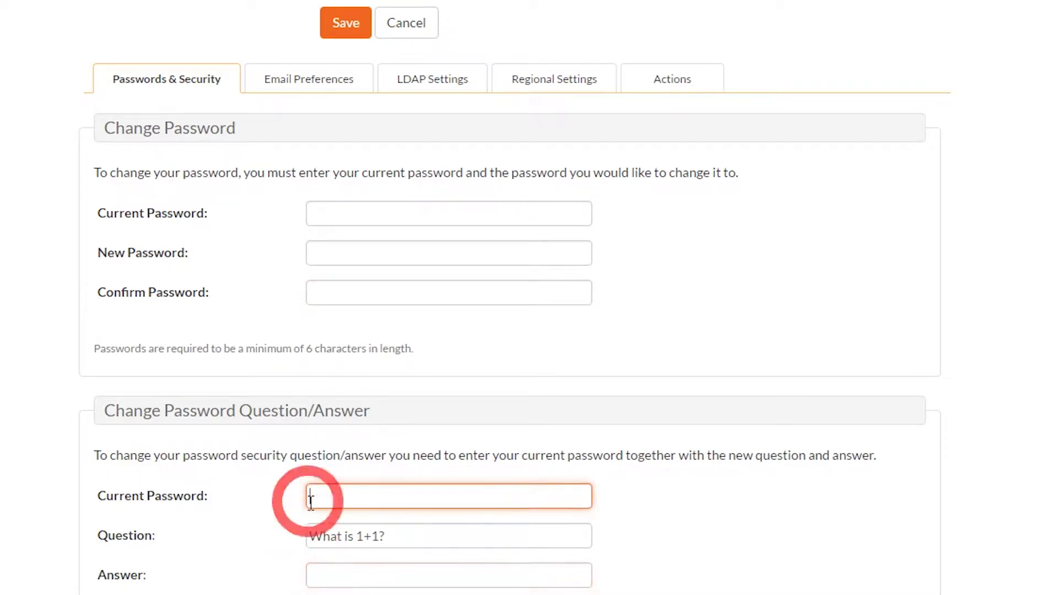
pyautogui.click(351, 45)
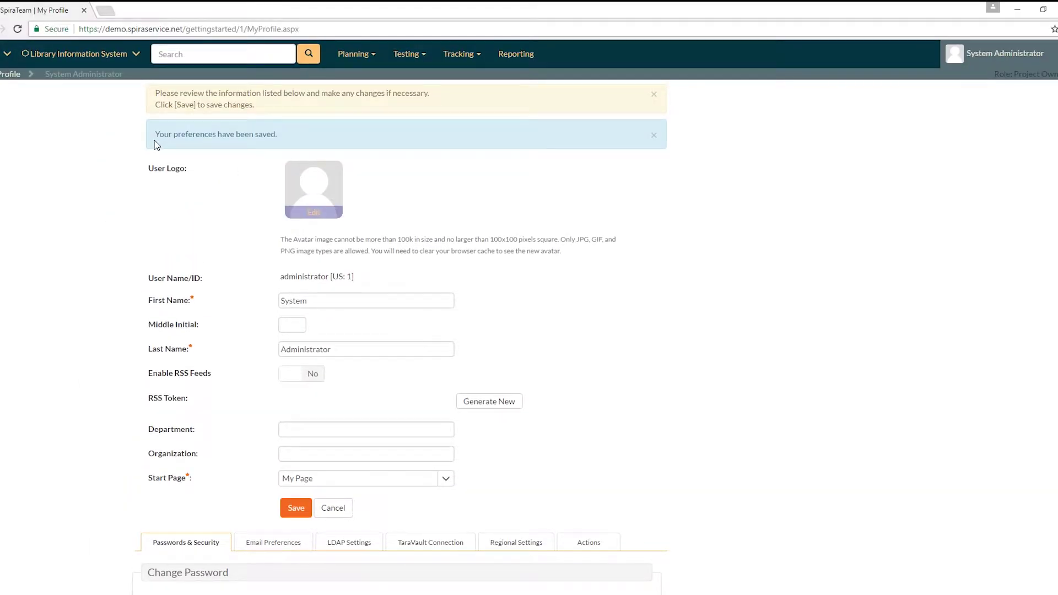
# - Close the 'preferences saved' and 'Please review' alerts and highlight the User Logo size and format rules
pyautogui.click(653, 137)
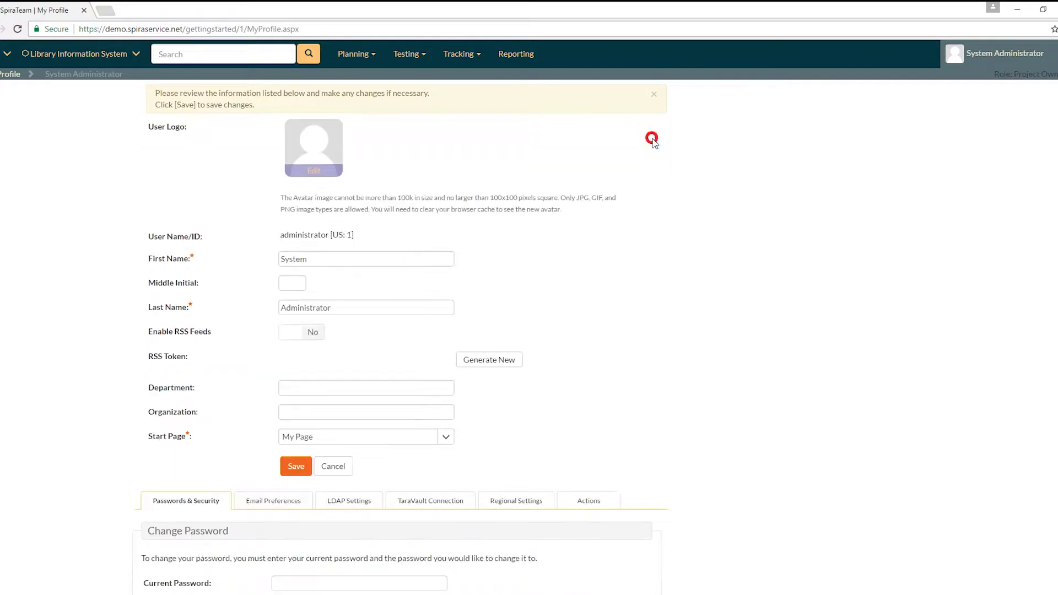
pyautogui.click(654, 97)
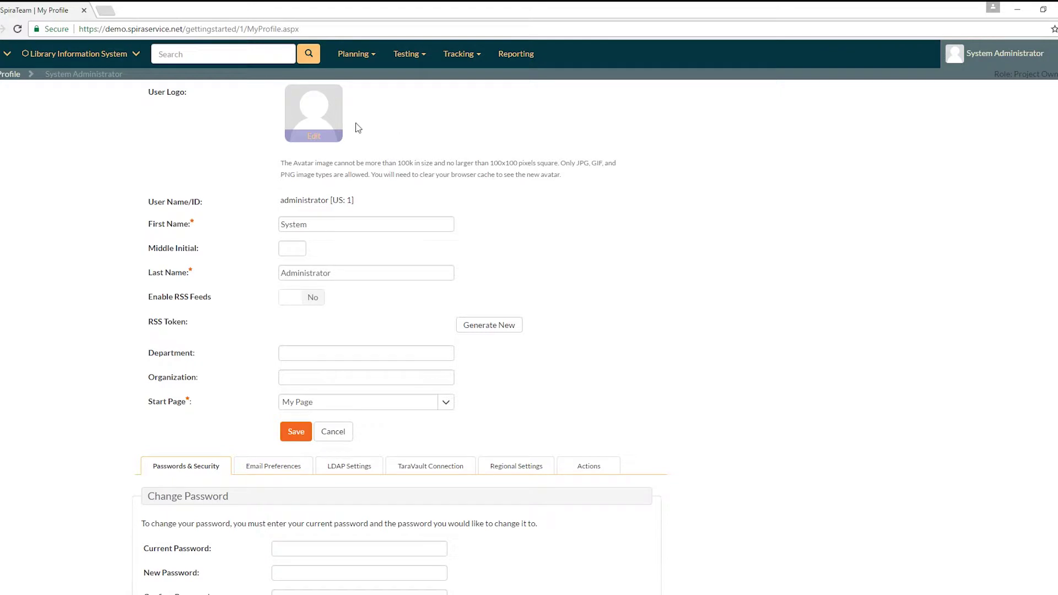
pyautogui.moveTo(326, 138)
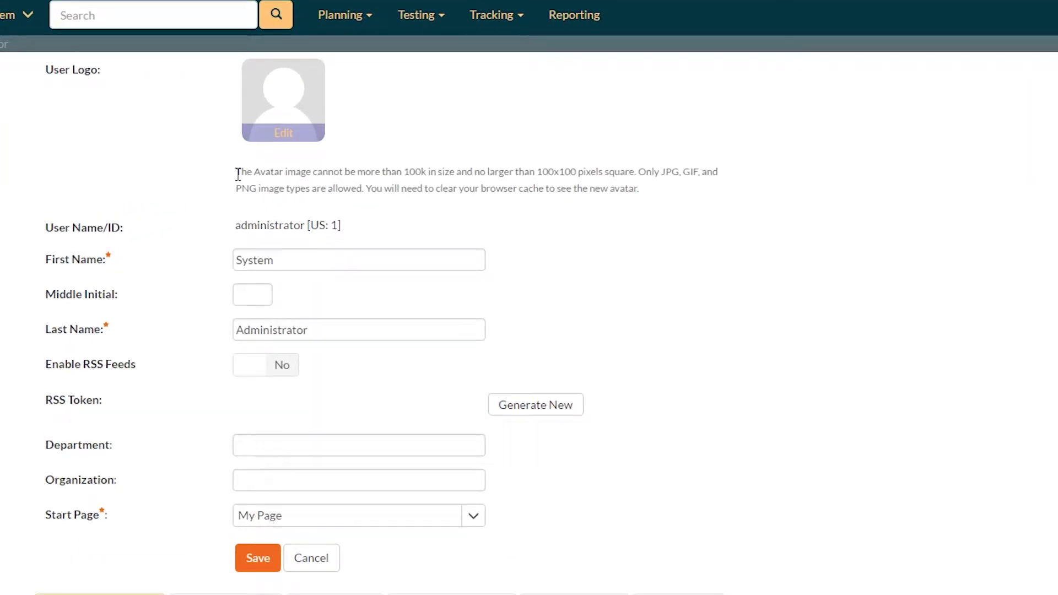
pyautogui.moveTo(236, 170); pyautogui.dragTo(645, 189)
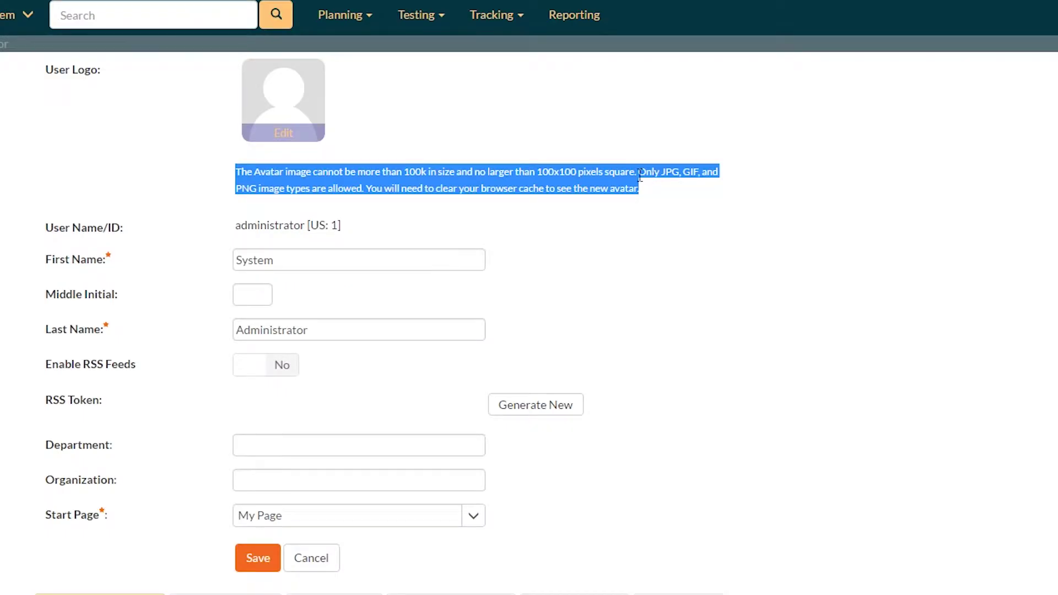
pyautogui.moveTo(284, 145)
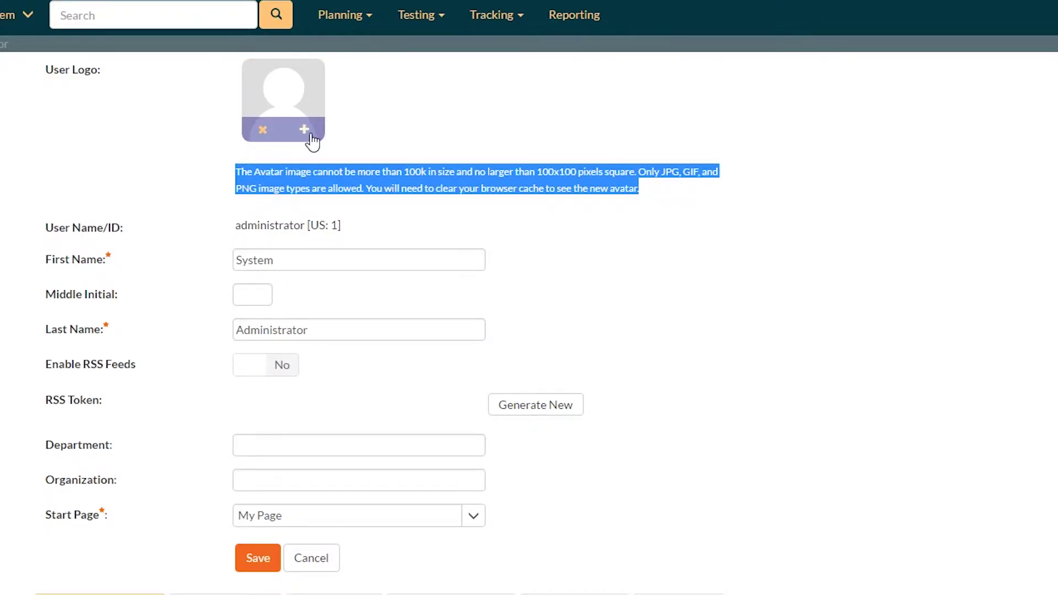
# - Upload the pine cone image as the User Logo and save the profile
pyautogui.click(305, 130)
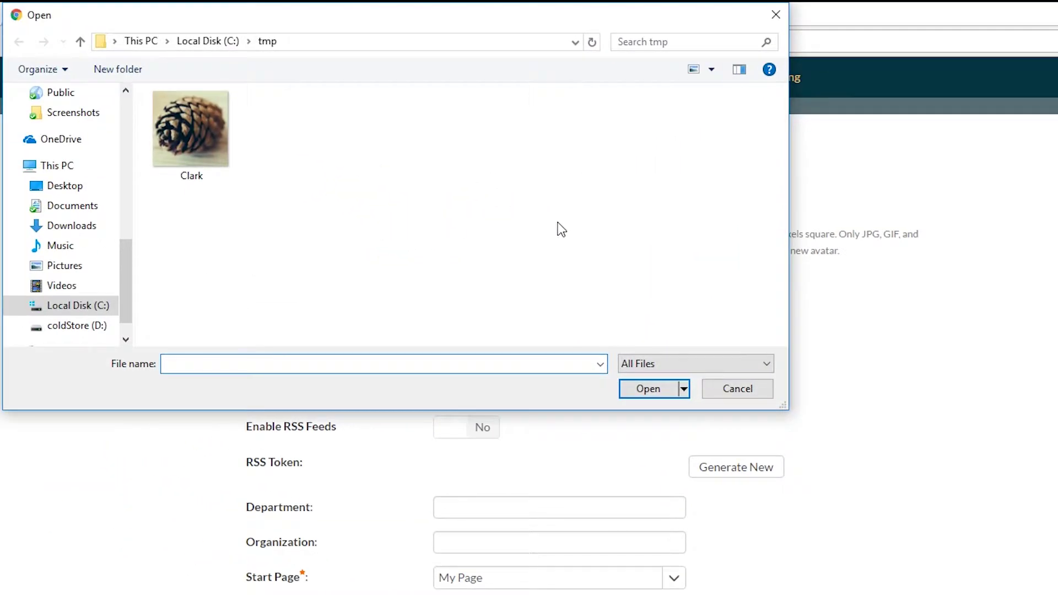
pyautogui.click(184, 146)
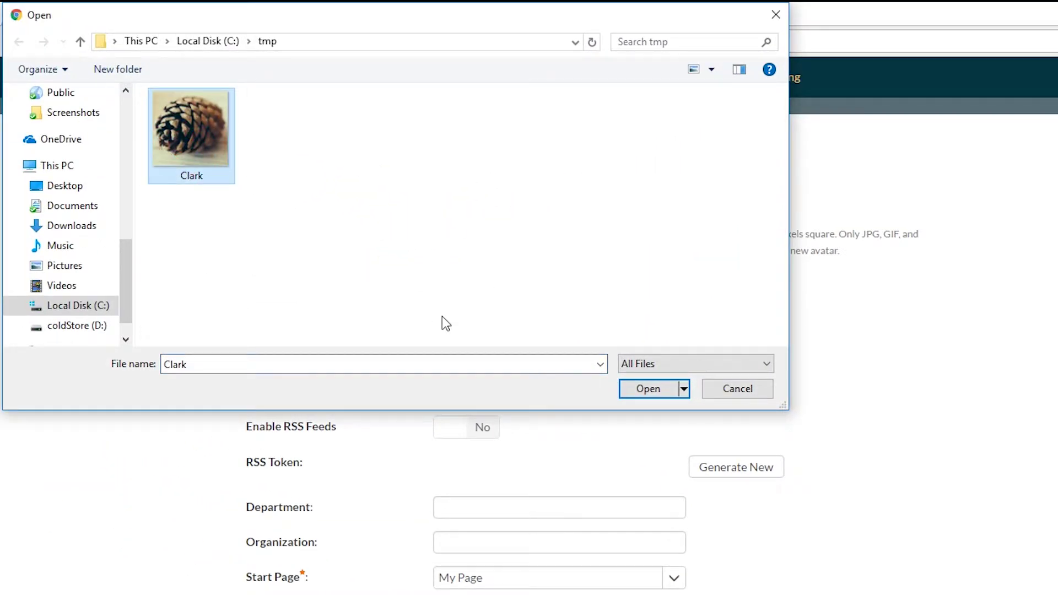
pyautogui.click(650, 391)
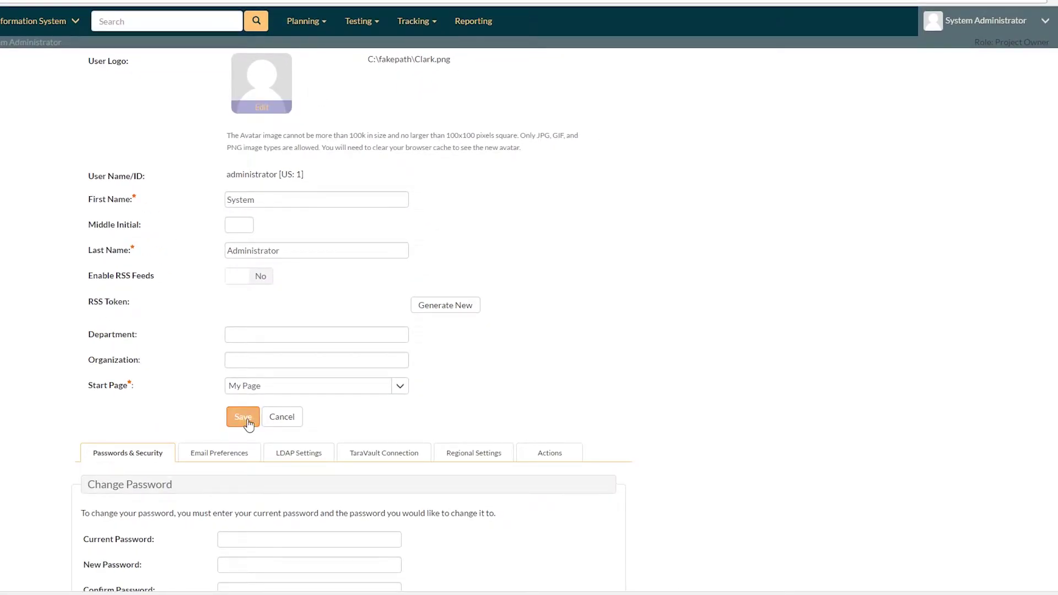
pyautogui.click(247, 422)
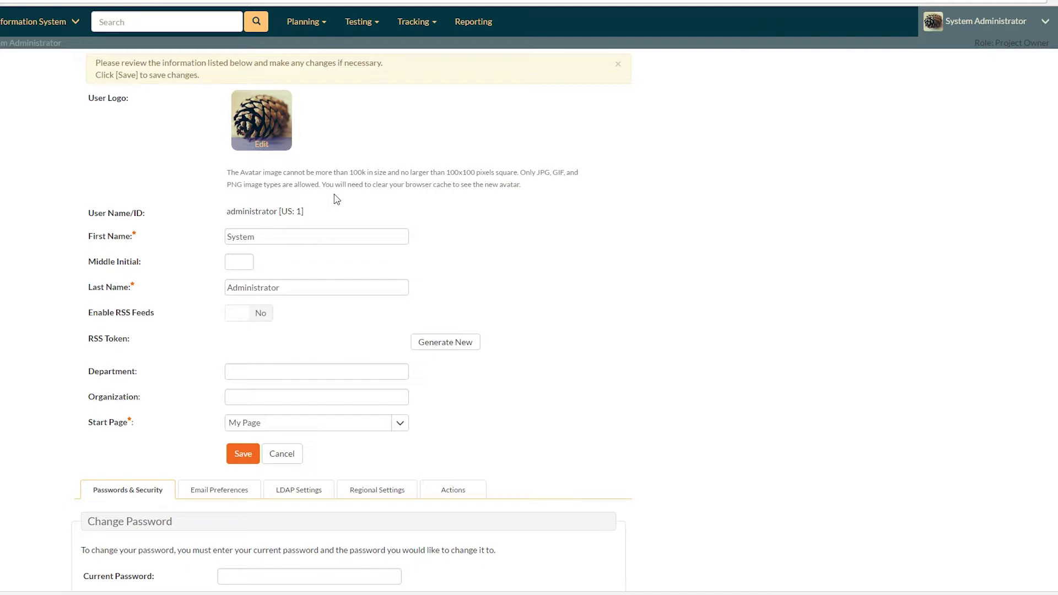
pyautogui.press('Tab')
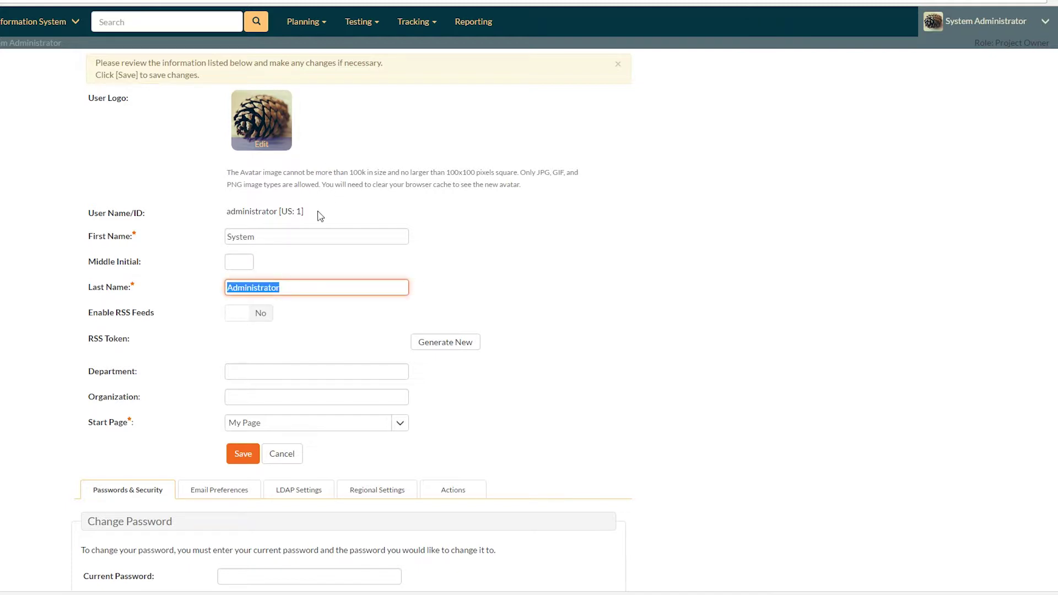
pyautogui.scroll(-1, 320, 215)
pyautogui.click(270, 175)
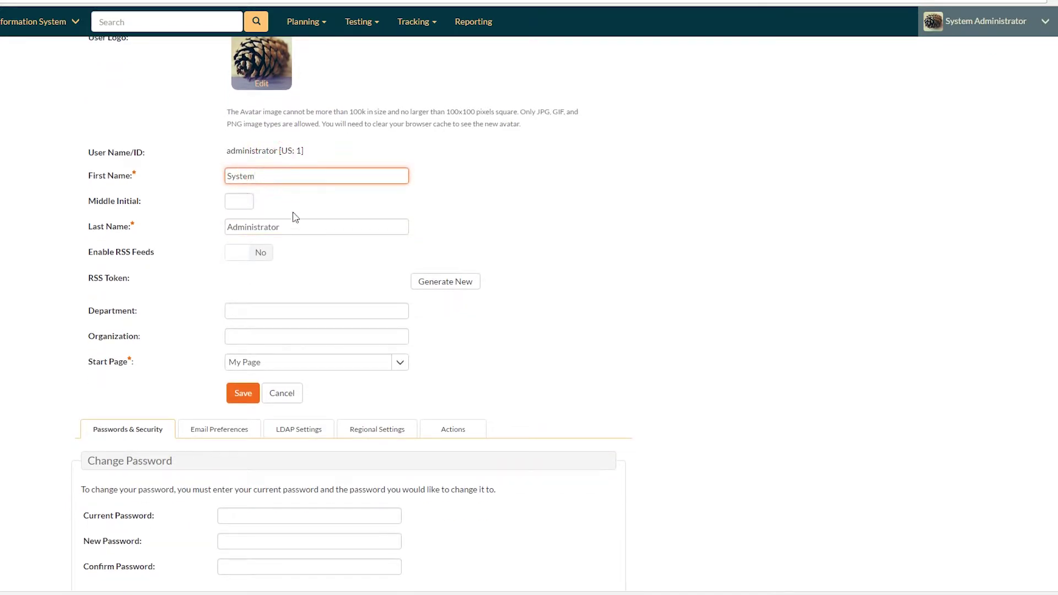
pyautogui.scroll(-1, 185, 265)
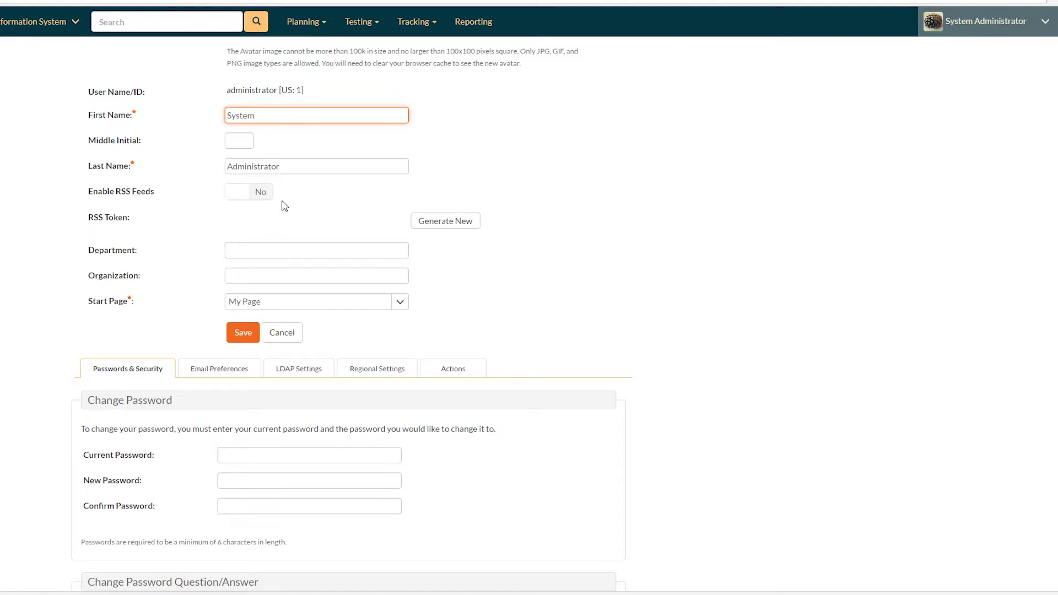
pyautogui.scroll(-2, 283, 205)
pyautogui.click(249, 154)
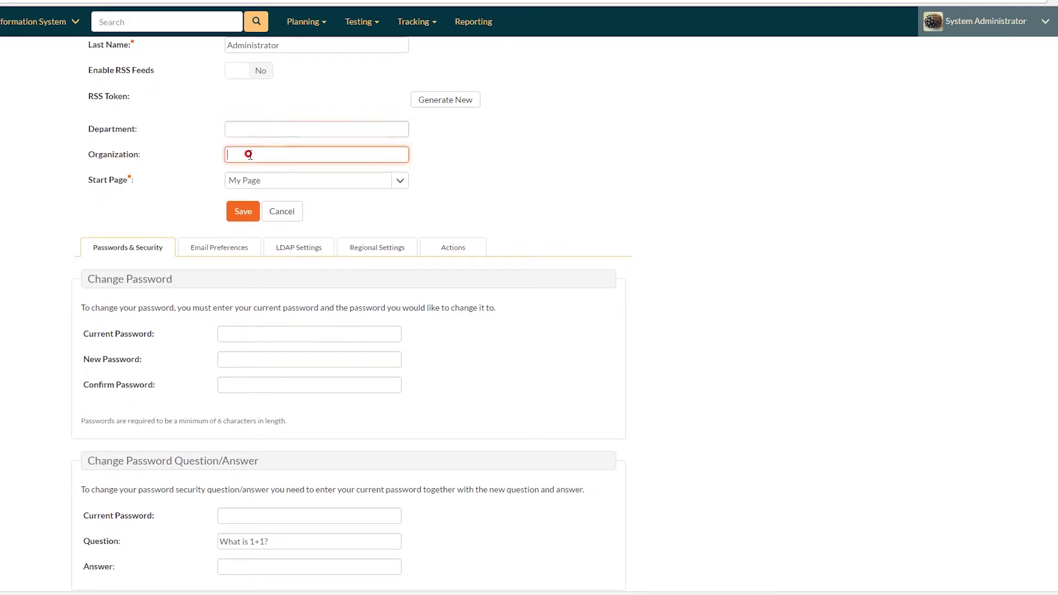
pyautogui.click(401, 181)
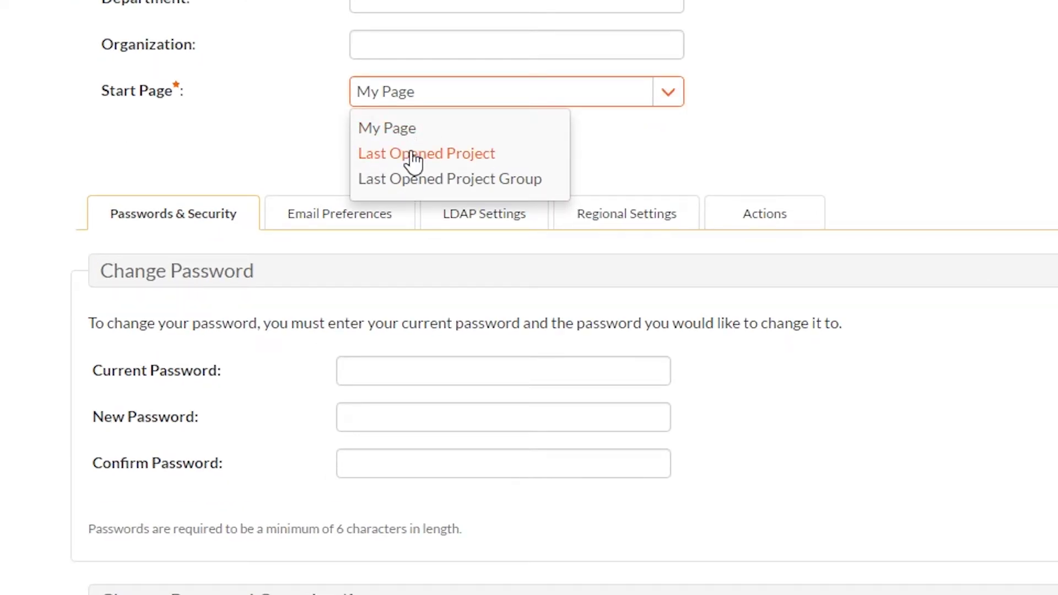
pyautogui.click(526, 182)
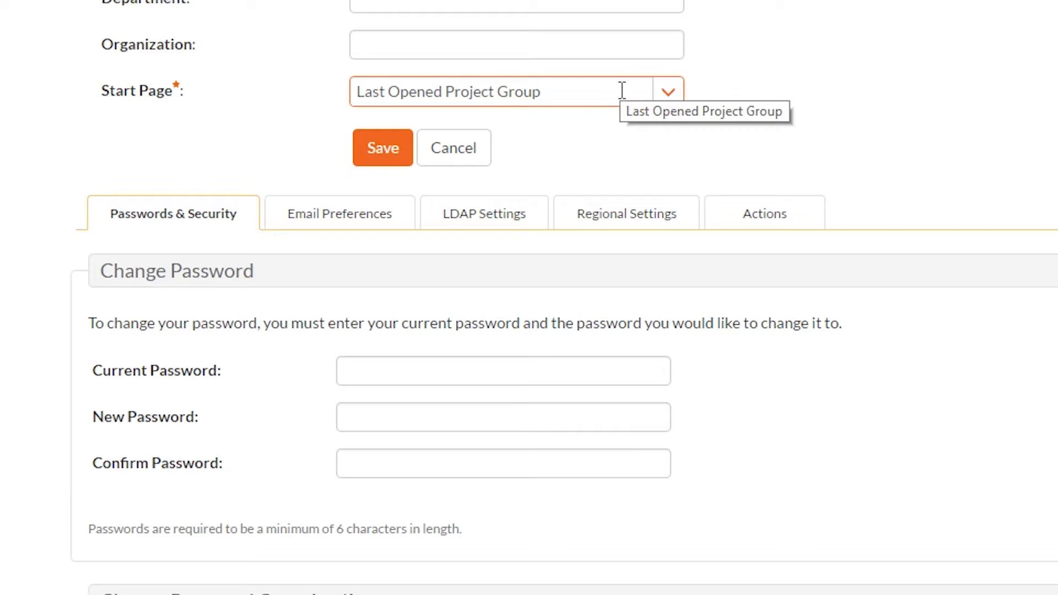
pyautogui.click(670, 95)
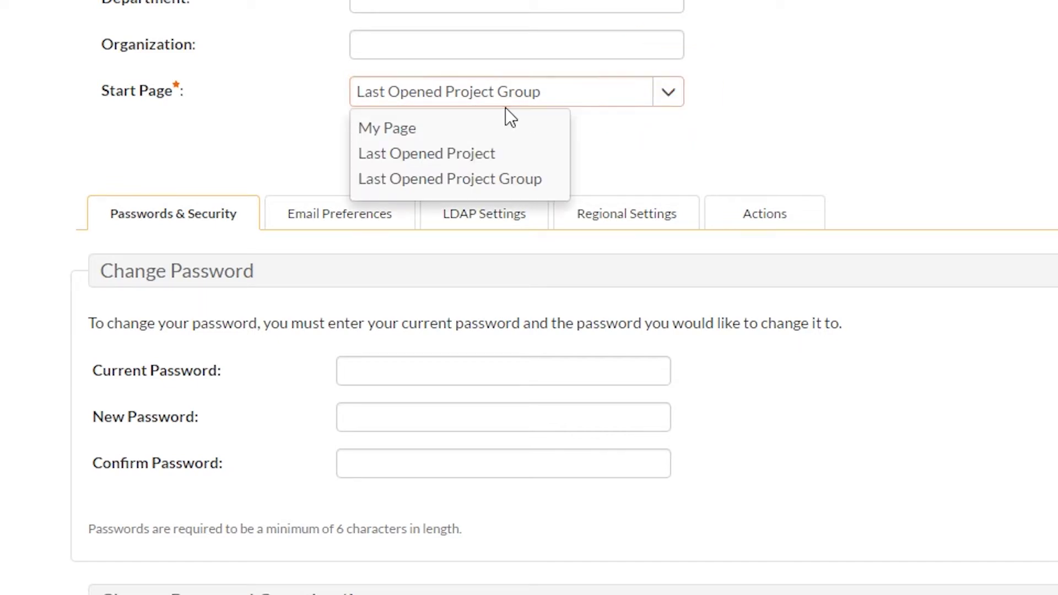
pyautogui.click(427, 129)
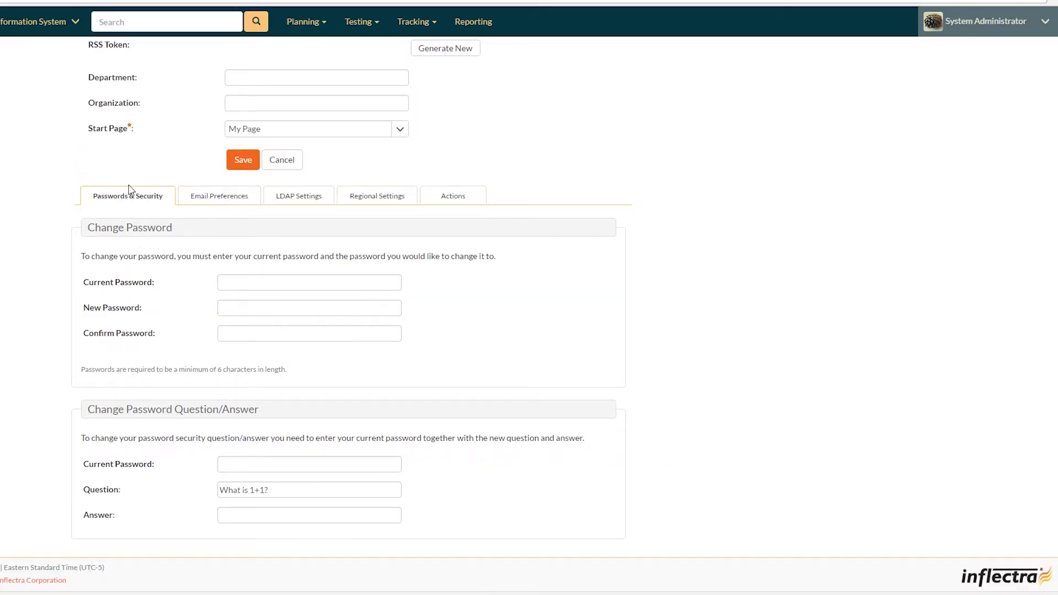
# - View the Email Preferences tab, then switch to Regional Settings
pyautogui.click(216, 200)
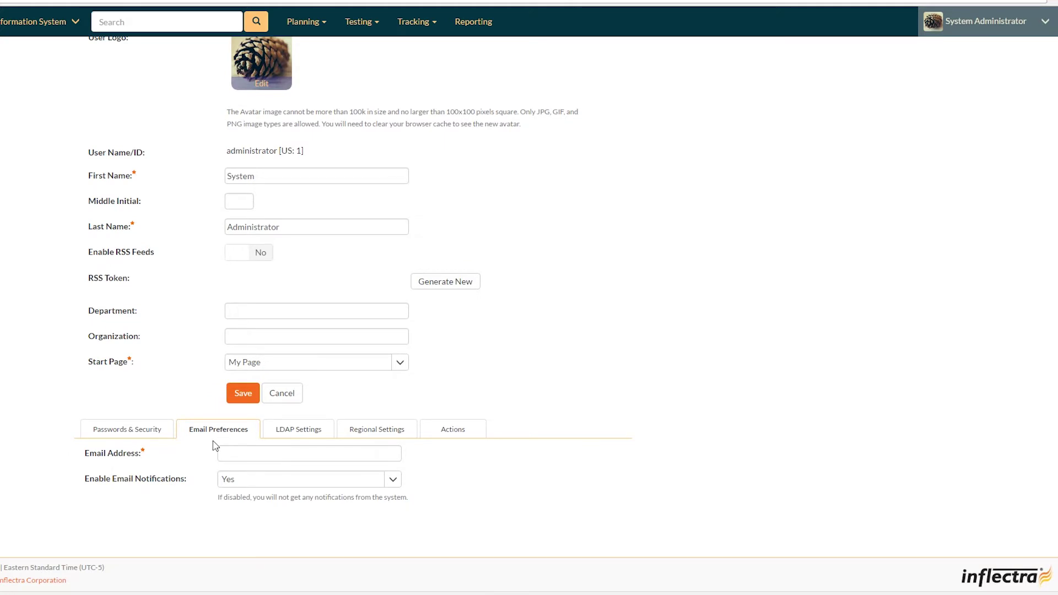
pyautogui.click(225, 453)
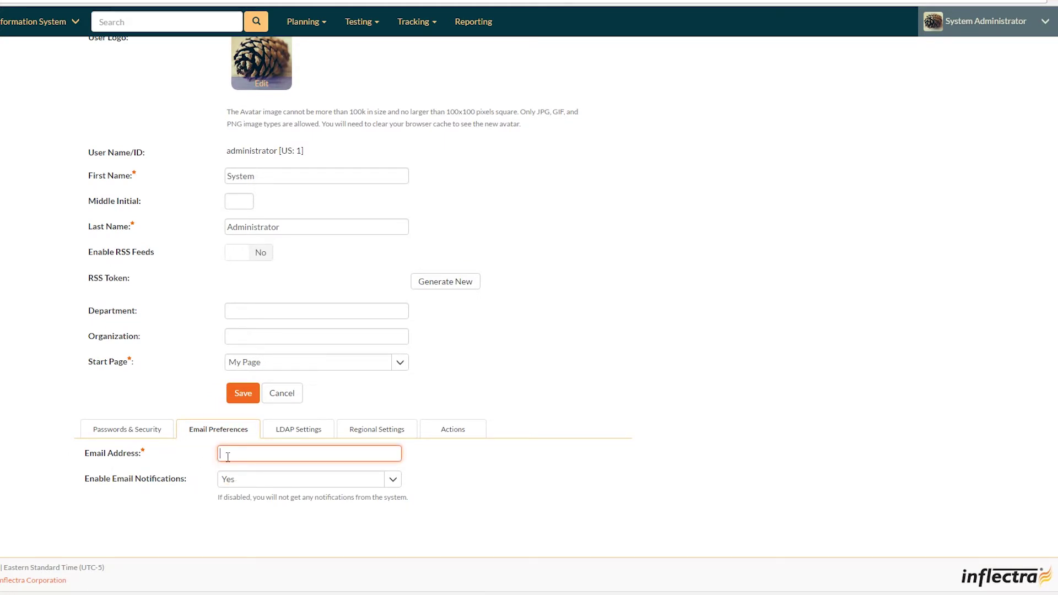
pyautogui.click(356, 434)
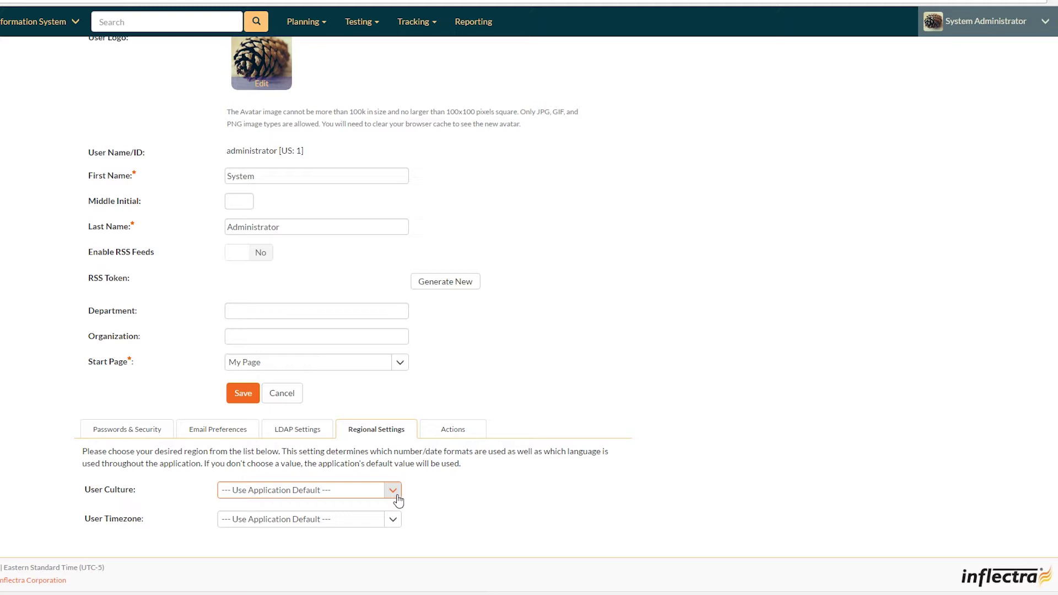
# - Browse the User Culture list, leaving it at Use Application Default
pyautogui.click(397, 498)
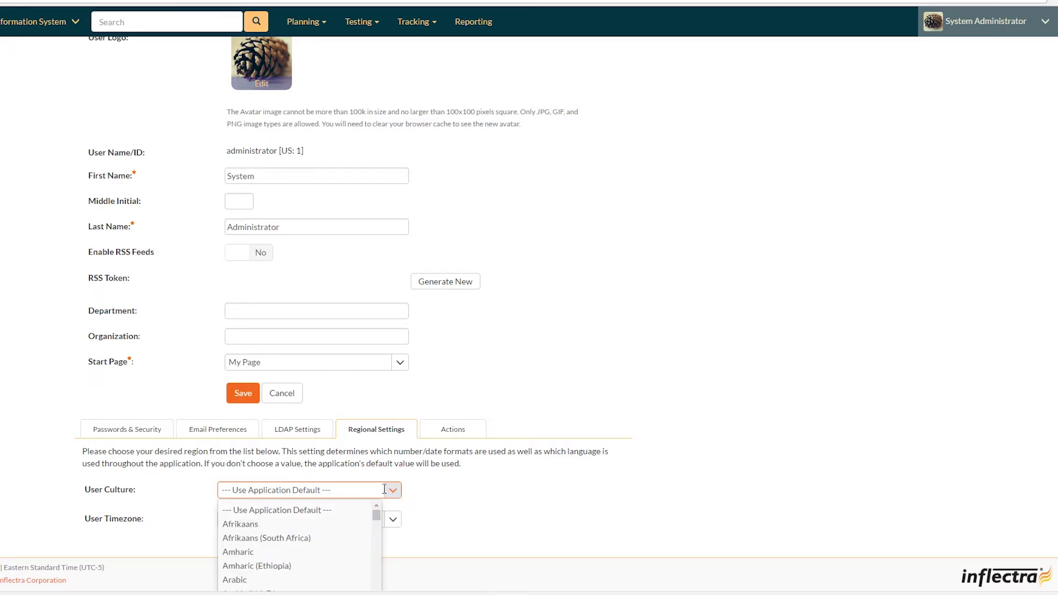
pyautogui.scroll(-1, 468, 480)
pyautogui.scroll(-6, 262, 506)
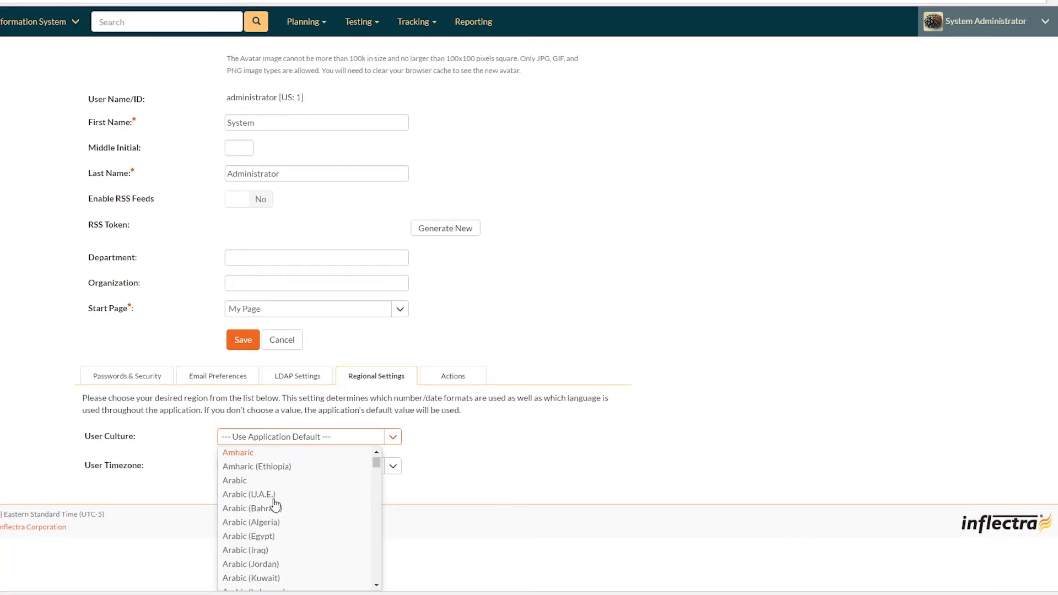
pyautogui.scroll(-5, 286, 501)
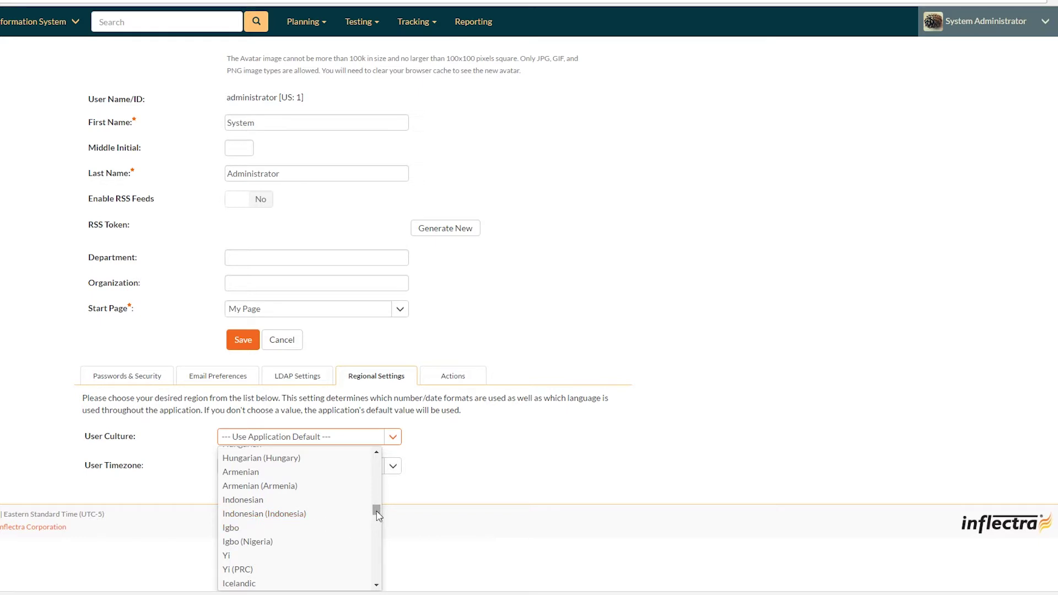
pyautogui.moveTo(377, 512); pyautogui.dragTo(411, 543)
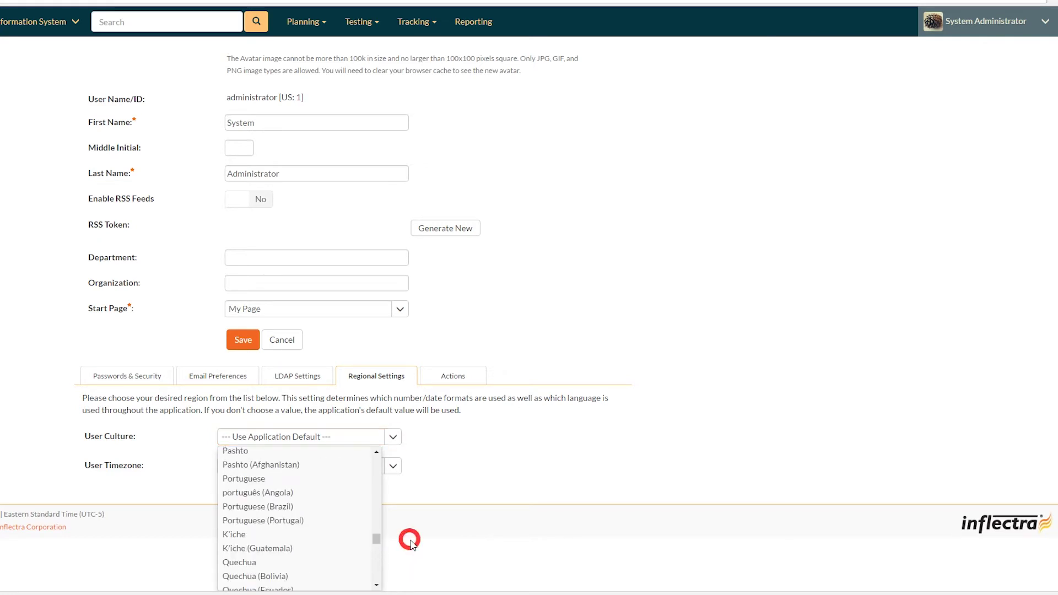
pyautogui.scroll(1, 469, 454)
# - Browse the User Timezone list, leaving it at Use Application Default
pyautogui.click(392, 519)
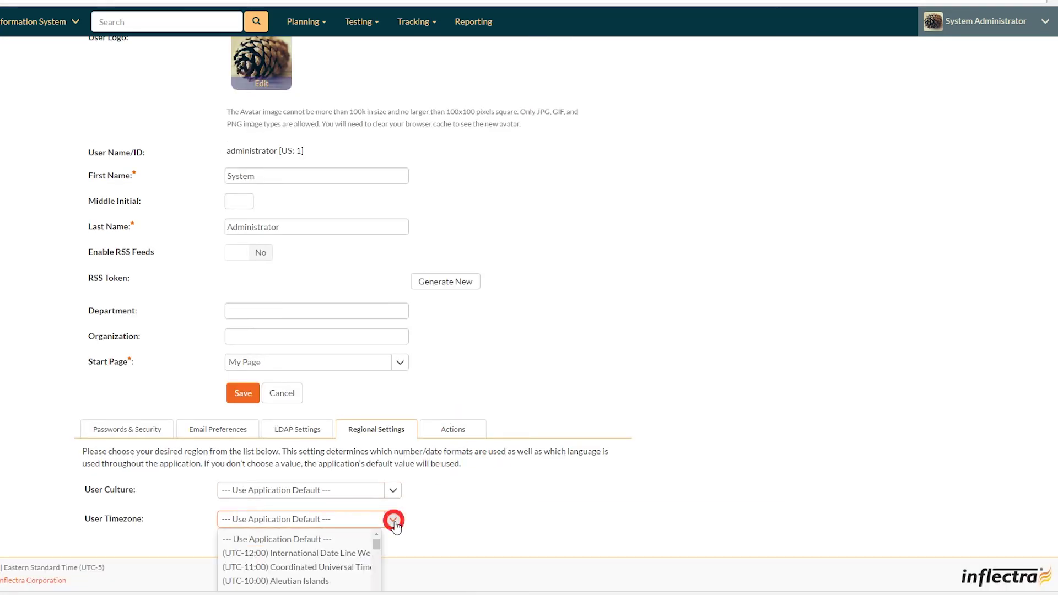
pyautogui.scroll(-3, 248, 523)
pyautogui.scroll(-20, 323, 512)
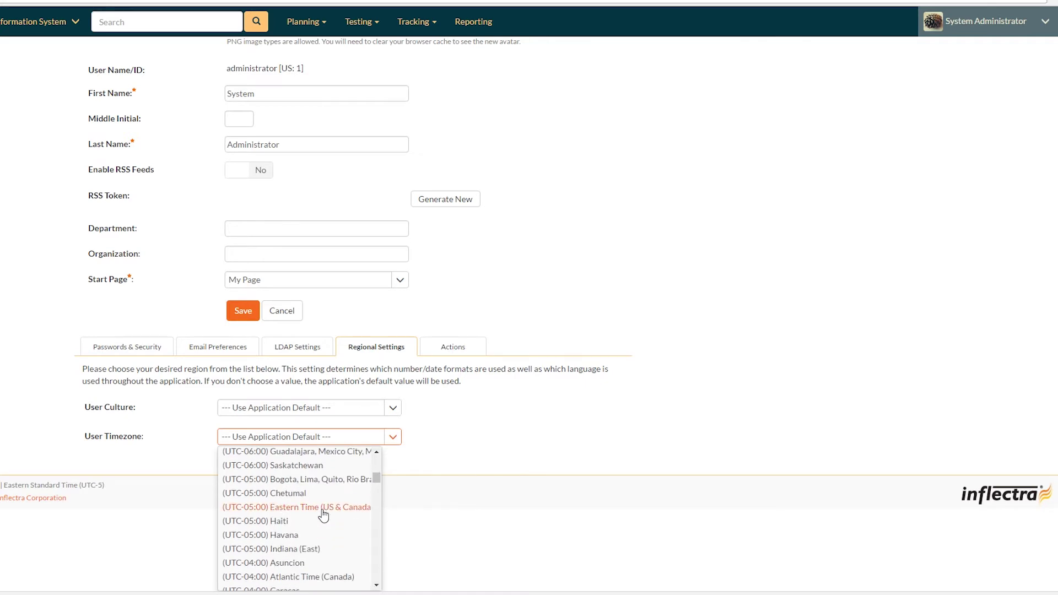
pyautogui.scroll(-15, 323, 512)
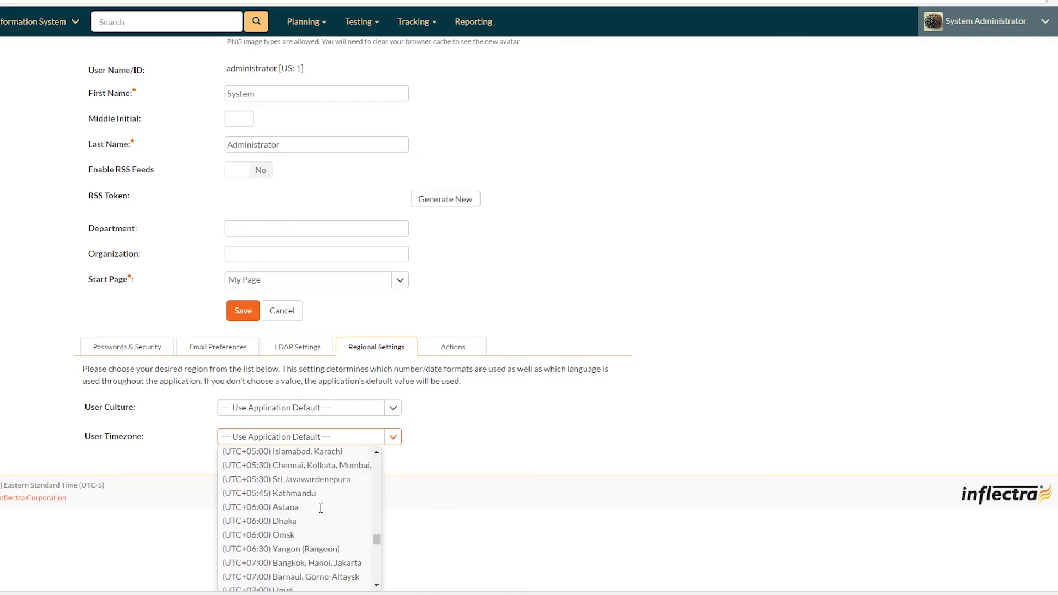
pyautogui.scroll(5, 495, 452)
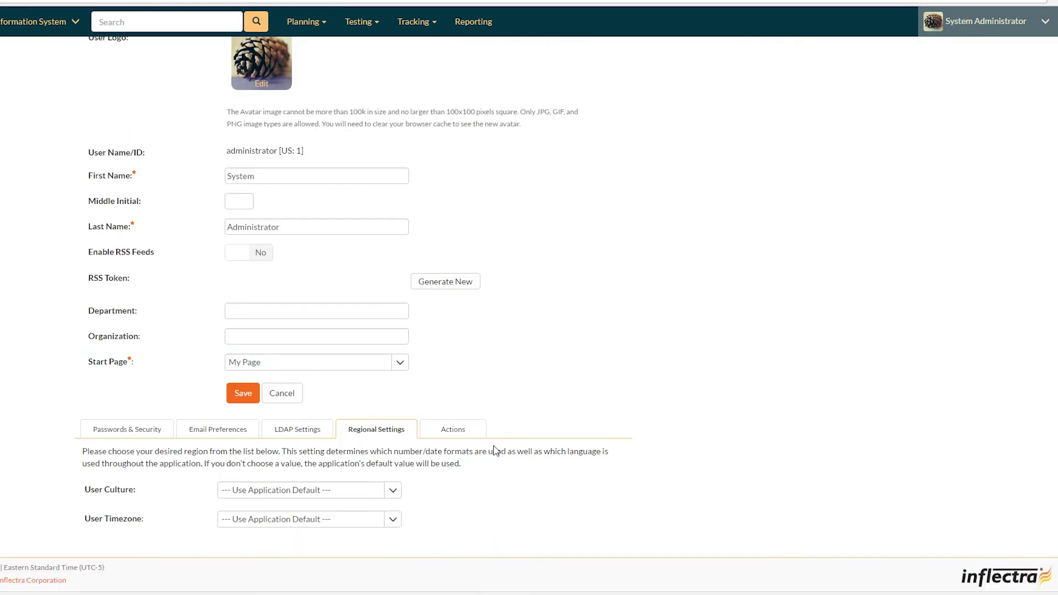